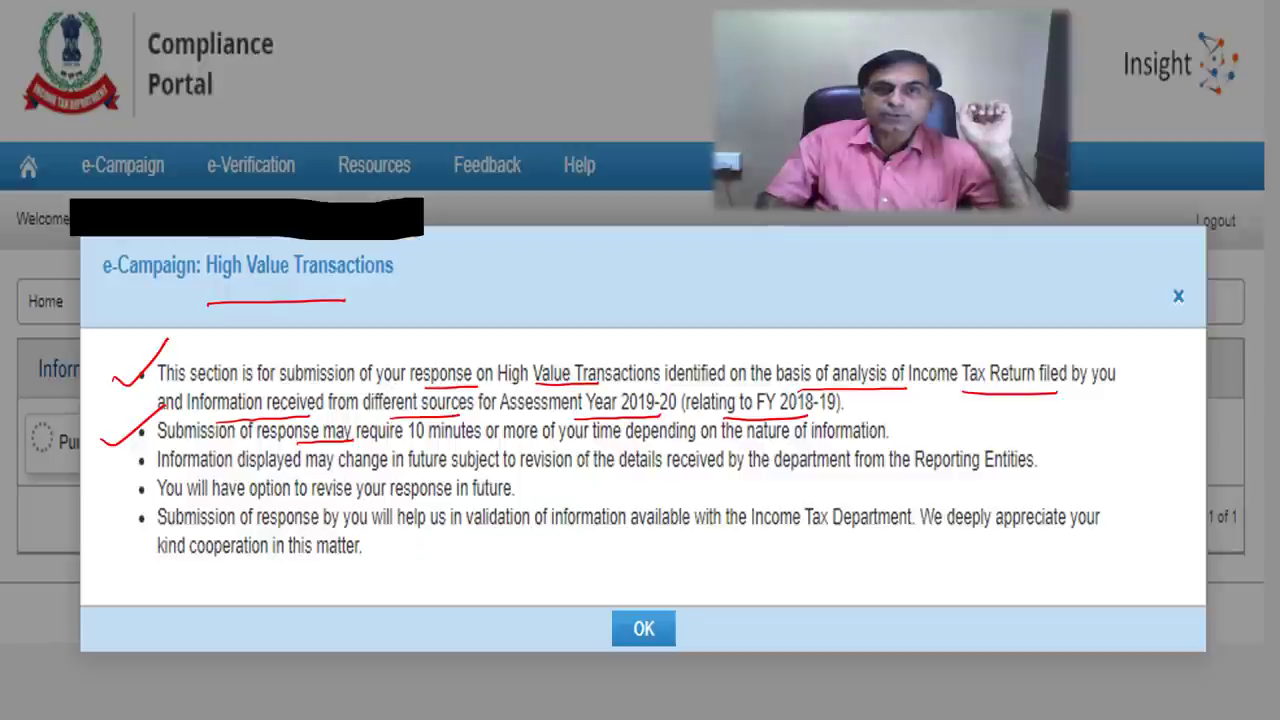
# Step: Underline '10 minutes' and 'your time and on the nature' in the timing bullet
pyautogui.moveTo(424, 445); pyautogui.dragTo(476, 445)
pyautogui.moveTo(580, 442); pyautogui.dragTo(618, 442)
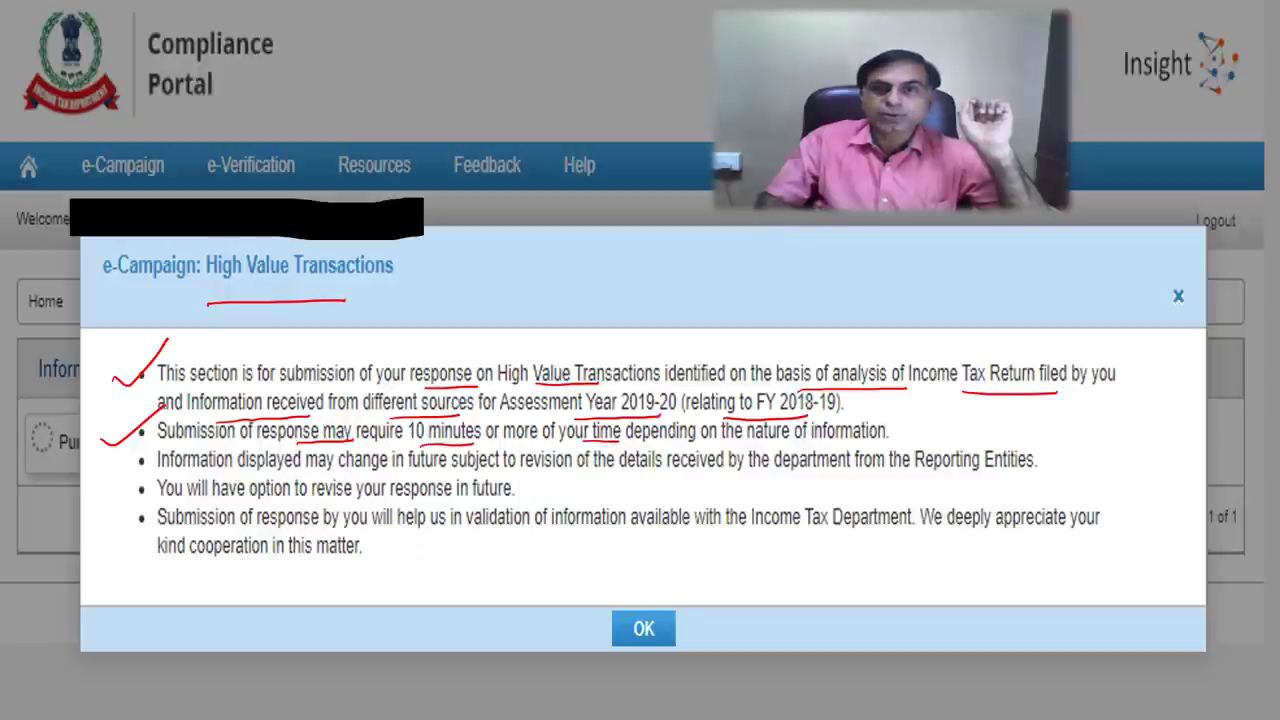
pyautogui.moveTo(704, 444); pyautogui.dragTo(778, 443)
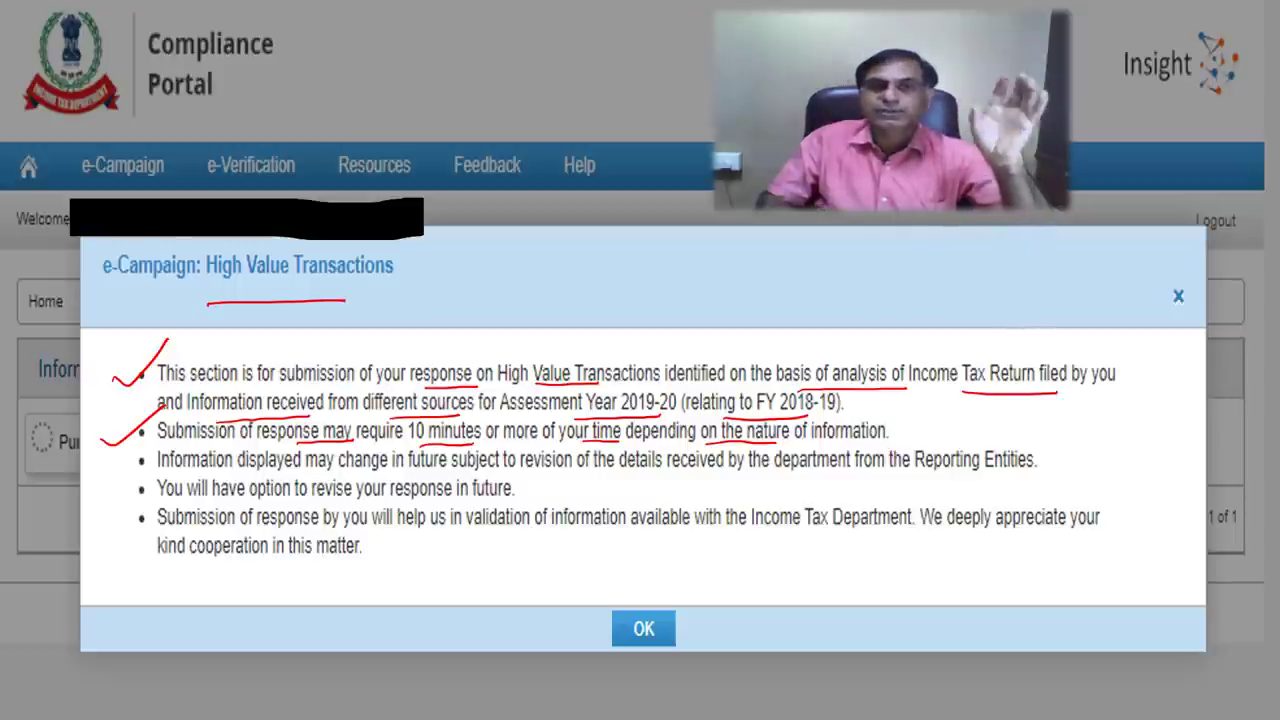
# Step: Tick the third bullet and underline 'may', 'future subject', 'of the' and 'received by the'
pyautogui.moveTo(103, 466); pyautogui.dragTo(160, 450)
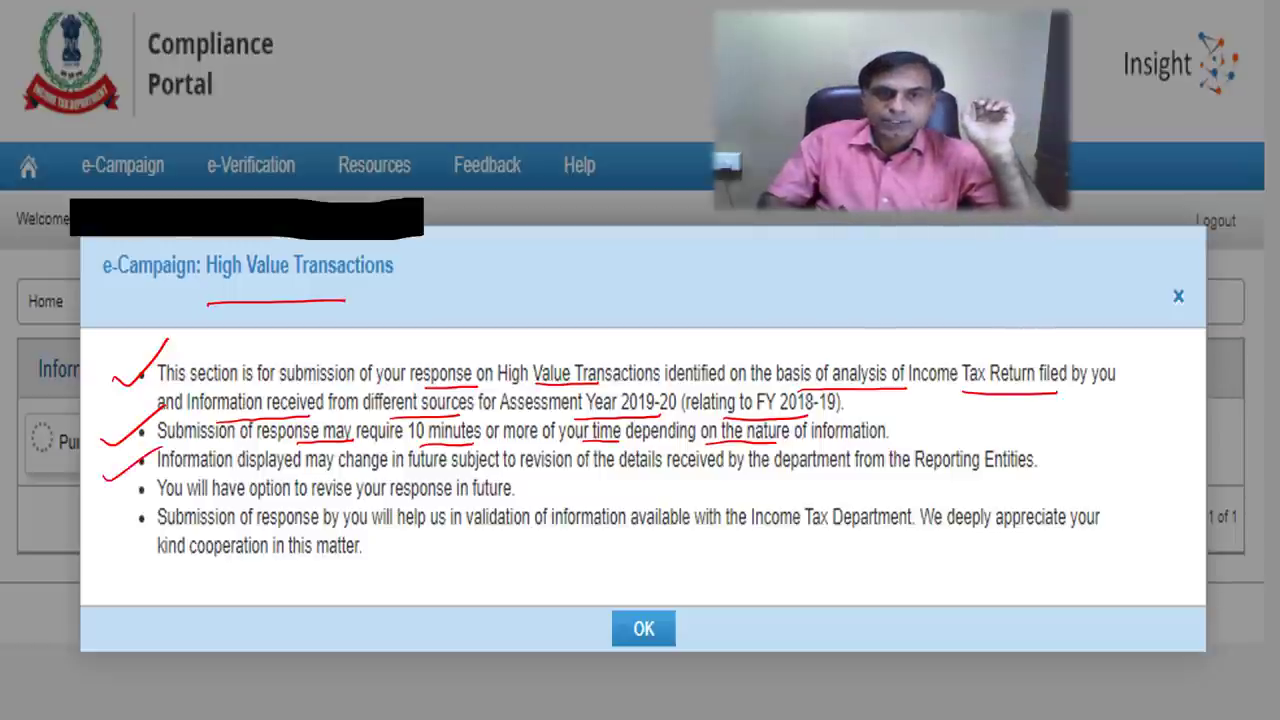
pyautogui.moveTo(302, 475); pyautogui.dragTo(464, 474)
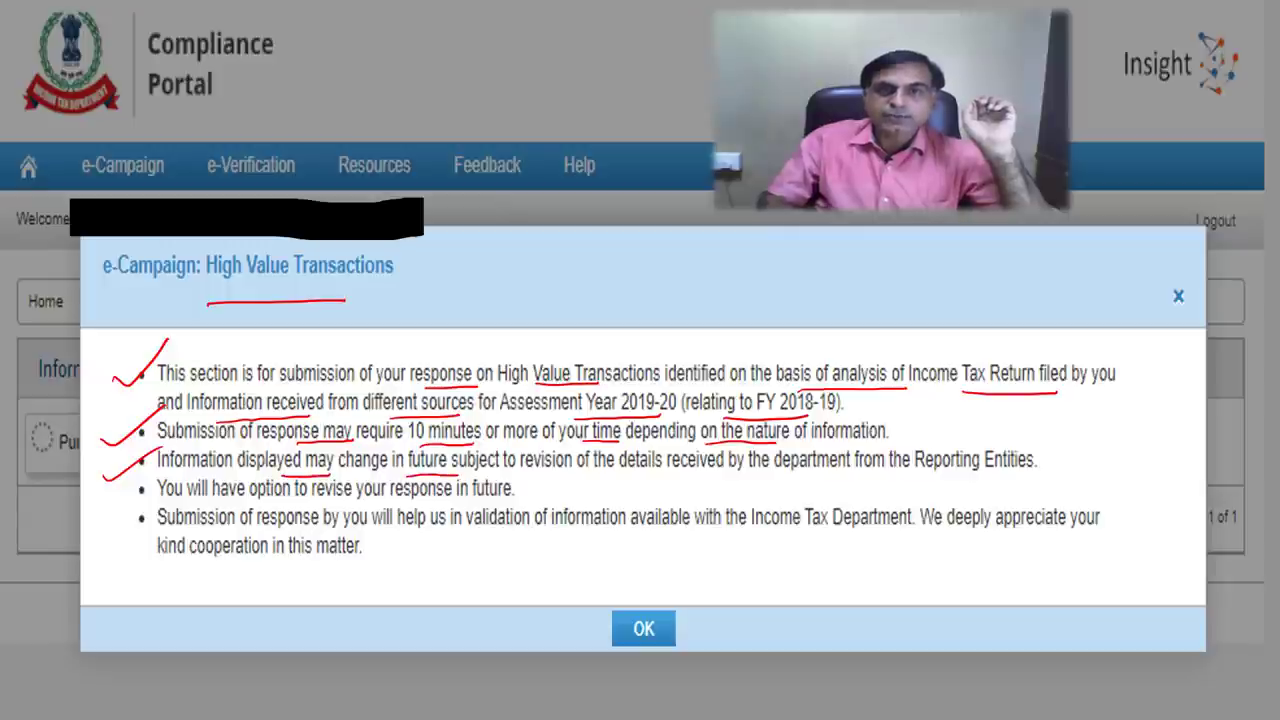
pyautogui.moveTo(560, 476); pyautogui.dragTo(614, 475)
pyautogui.moveTo(692, 480); pyautogui.dragTo(992, 482)
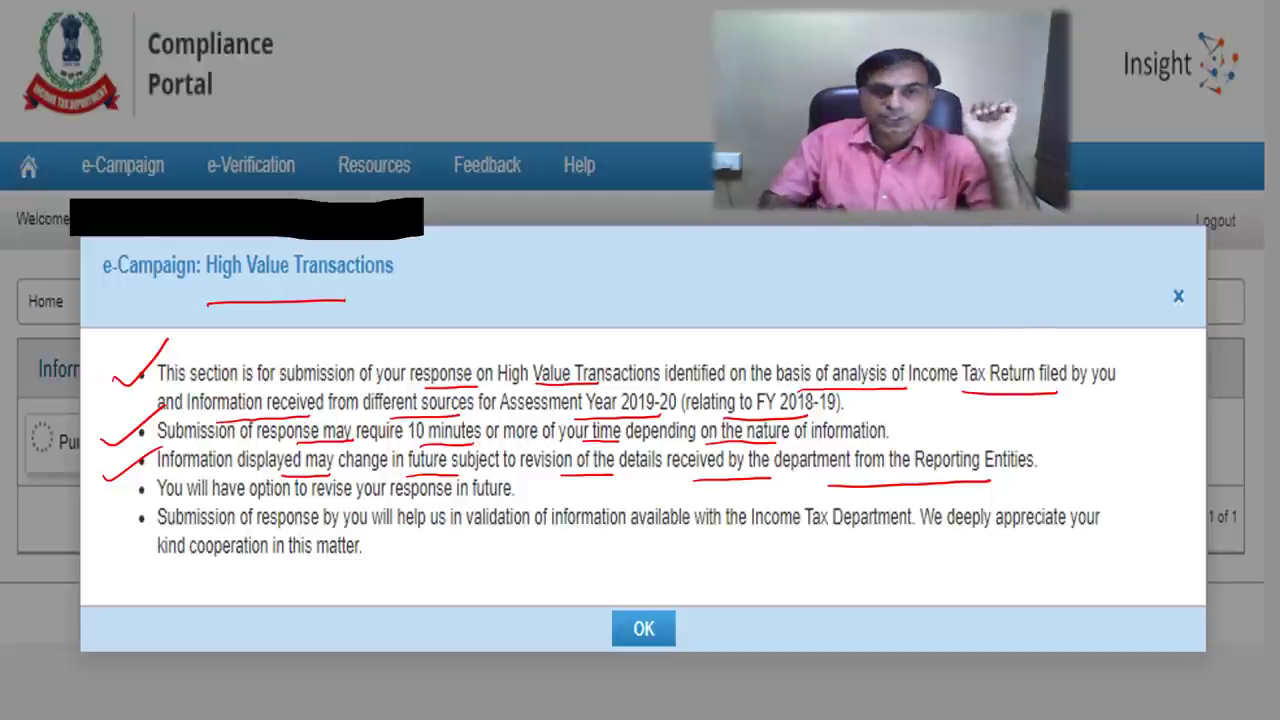
# Step: Underline 'option to revise your response in future' and draw a star beside that bullet
pyautogui.moveTo(250, 503); pyautogui.dragTo(482, 503)
pyautogui.moveTo(121, 488); pyautogui.dragTo(128, 510)
pyautogui.moveTo(104, 496); pyautogui.dragTo(144, 482)
pyautogui.moveTo(122, 504); pyautogui.dragTo(127, 516)
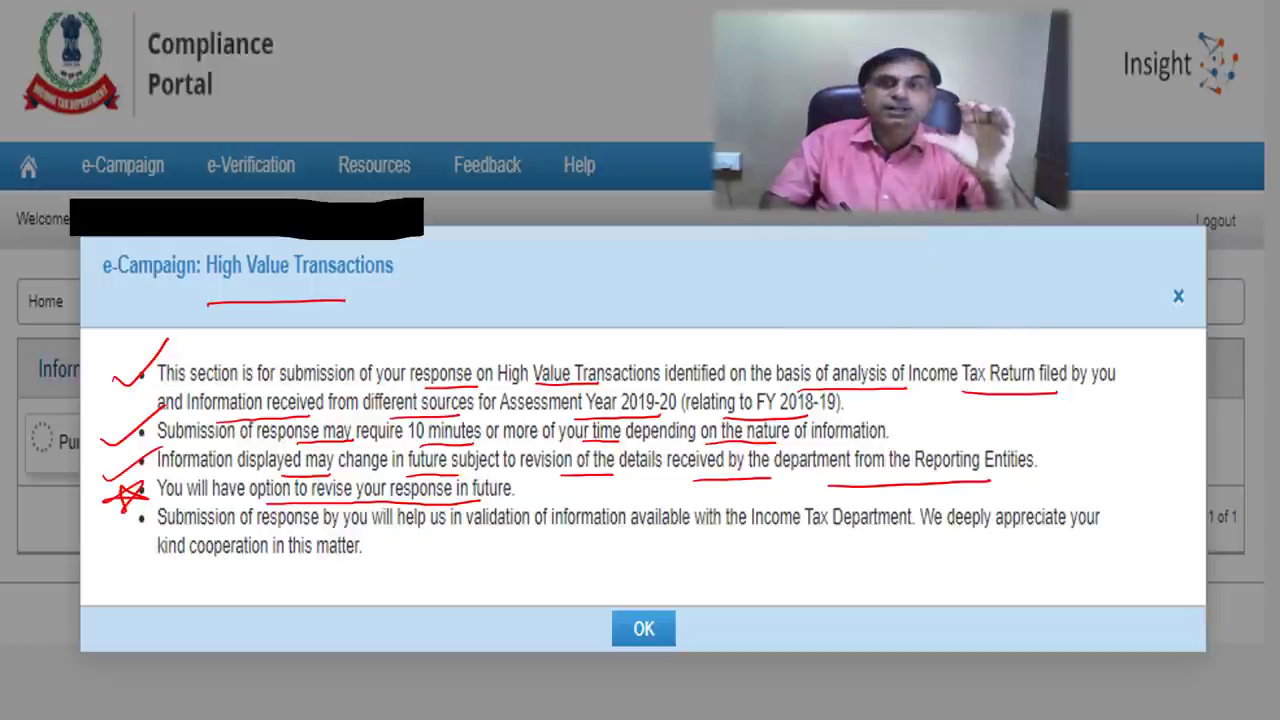
# Step: Tick and underline the final bullet, then underline 'kind cooperation in this'
pyautogui.moveTo(100, 532); pyautogui.dragTo(157, 507)
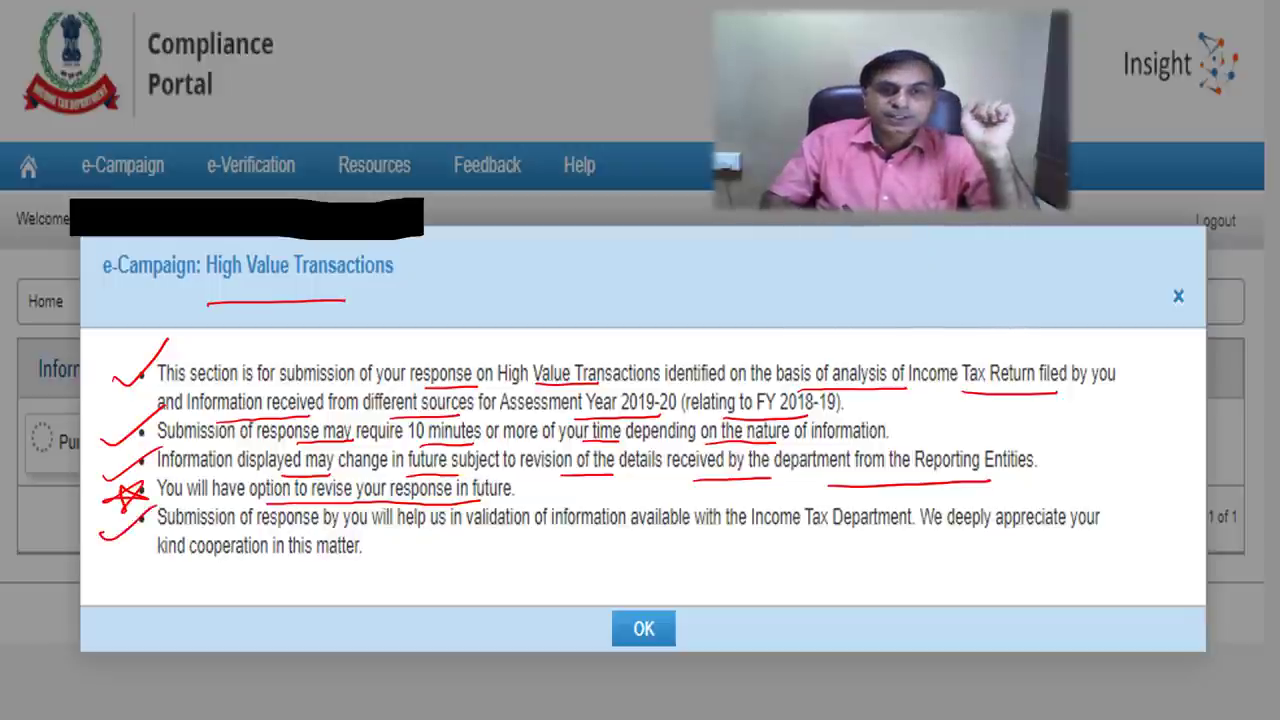
pyautogui.moveTo(264, 540); pyautogui.dragTo(1001, 546)
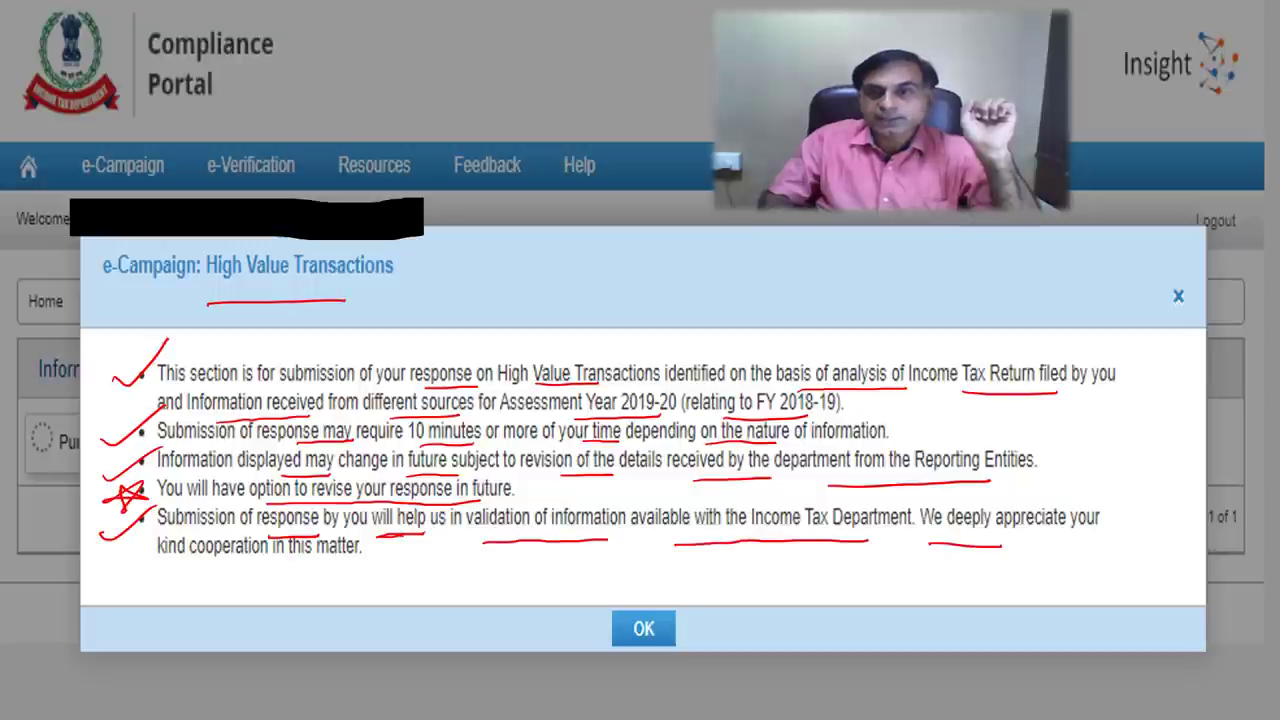
pyautogui.moveTo(185, 572); pyautogui.dragTo(326, 567)
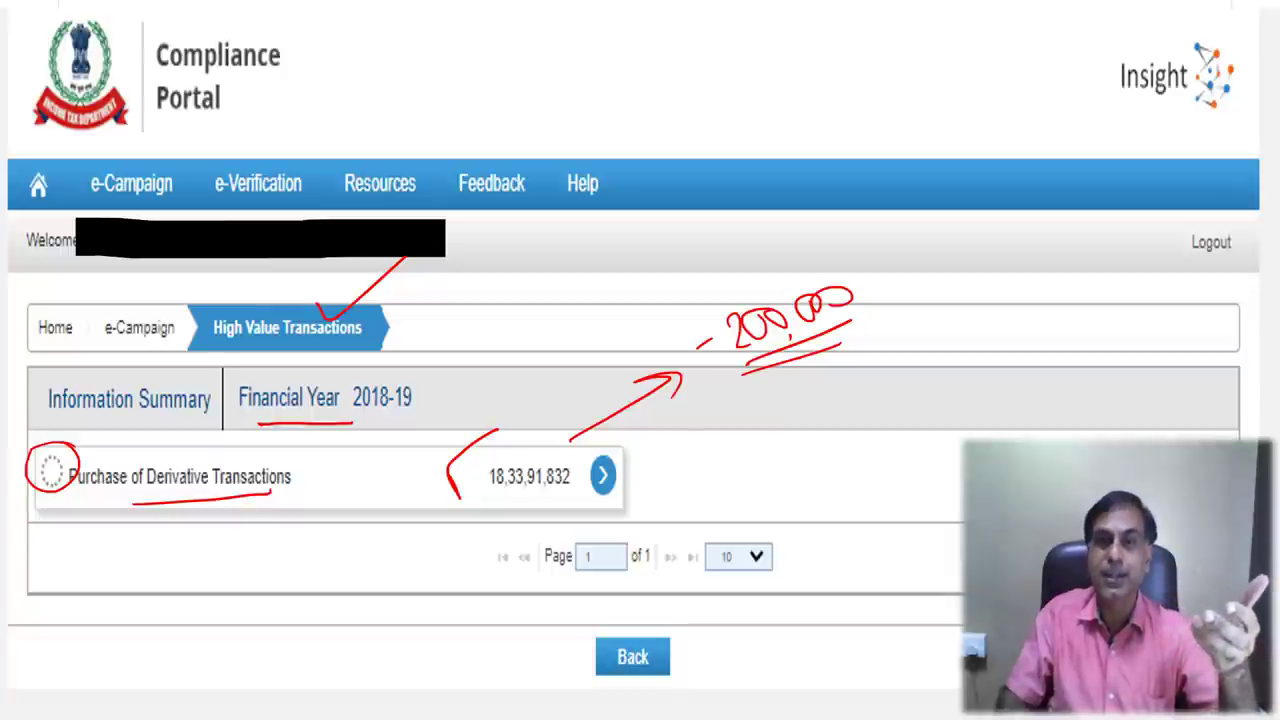
# Step: Tick the - 200,00 note and write 1200,00 beneath it
pyautogui.moveTo(668, 326)
pyautogui.mouseDown()
pyautogui.moveTo(660, 352)
pyautogui.moveTo(733, 276)
pyautogui.mouseUp()
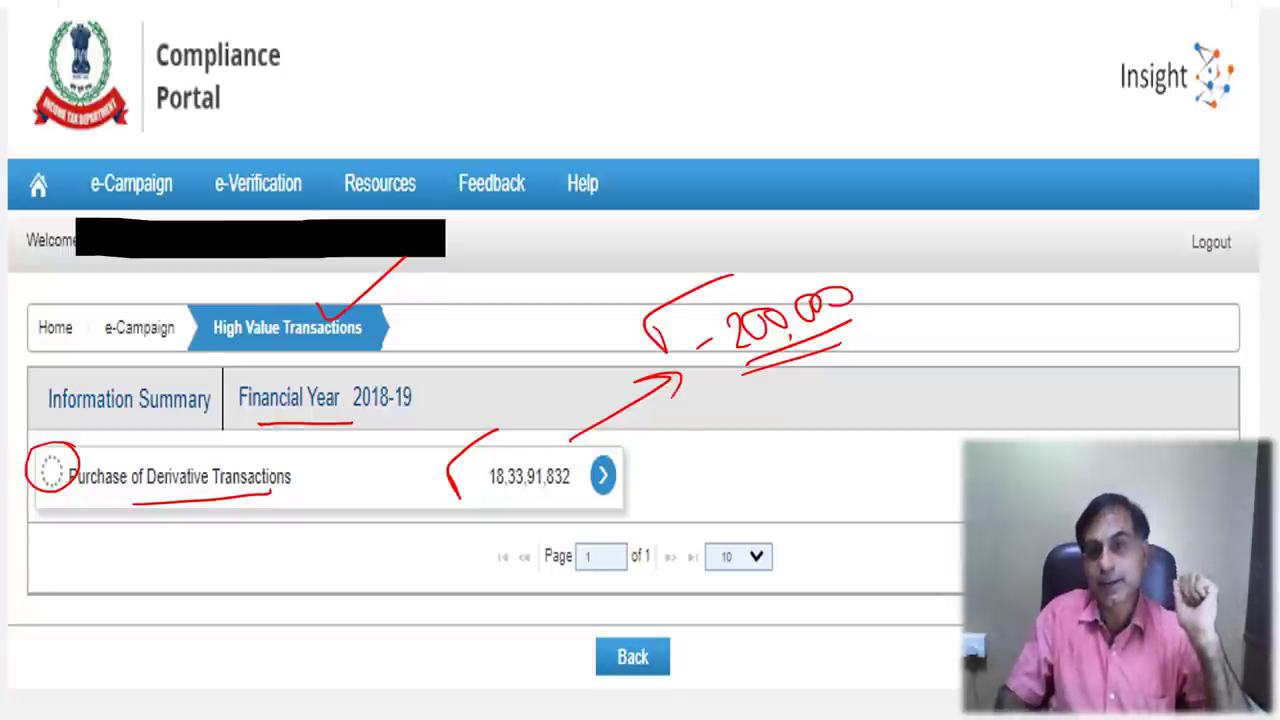
pyautogui.moveTo(749, 401)
pyautogui.mouseDown()
pyautogui.moveTo(757, 437)
pyautogui.moveTo(804, 428)
pyautogui.mouseUp()
pyautogui.moveTo(812, 392)
pyautogui.mouseDown()
pyautogui.moveTo(868, 400)
pyautogui.moveTo(896, 384)
pyautogui.mouseUp()
# Step: Underline 1200,00, write 500,00 below it, and tick 1200,00
pyautogui.moveTo(742, 474); pyautogui.dragTo(892, 414)
pyautogui.moveTo(748, 482); pyautogui.dragTo(868, 436)
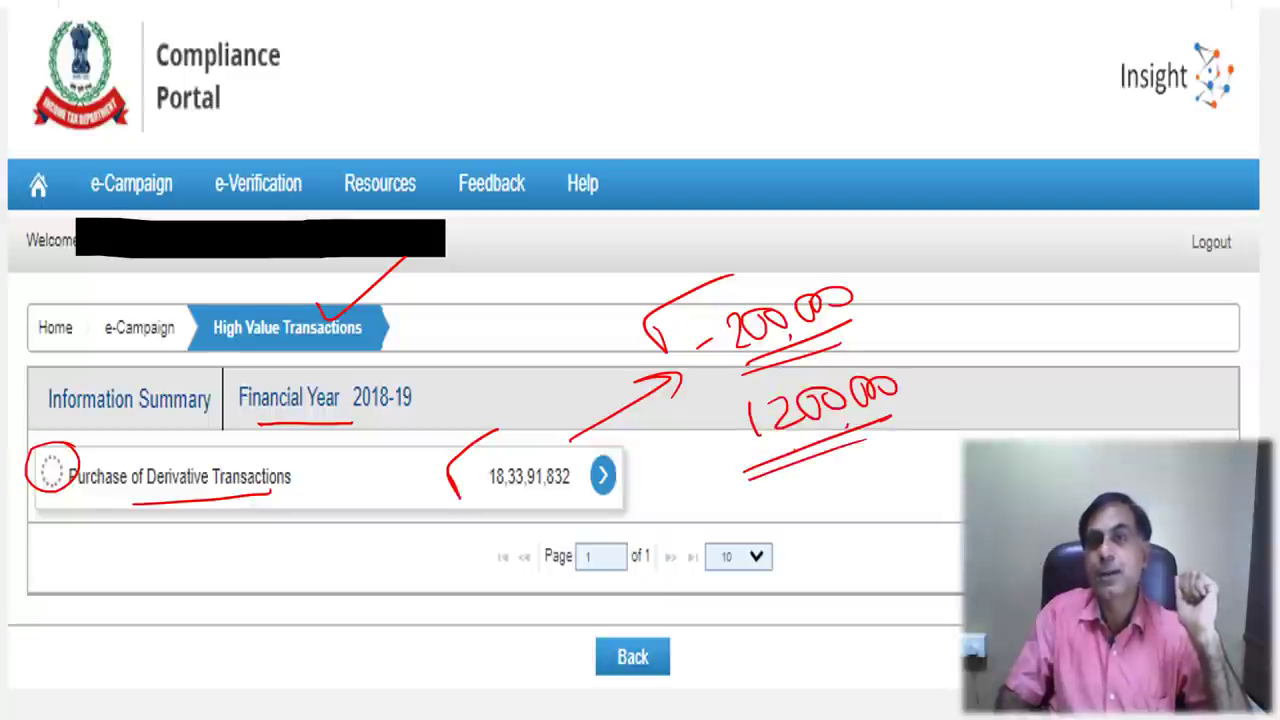
pyautogui.moveTo(810, 476)
pyautogui.mouseDown()
pyautogui.moveTo(800, 506)
pyautogui.moveTo(832, 460)
pyautogui.mouseUp()
pyautogui.moveTo(852, 464)
pyautogui.mouseDown()
pyautogui.moveTo(846, 486)
pyautogui.moveTo(882, 480)
pyautogui.mouseUp()
pyautogui.moveTo(902, 448)
pyautogui.mouseDown()
pyautogui.moveTo(902, 466)
pyautogui.moveTo(918, 440)
pyautogui.mouseUp()
pyautogui.moveTo(912, 446); pyautogui.dragTo(944, 432)
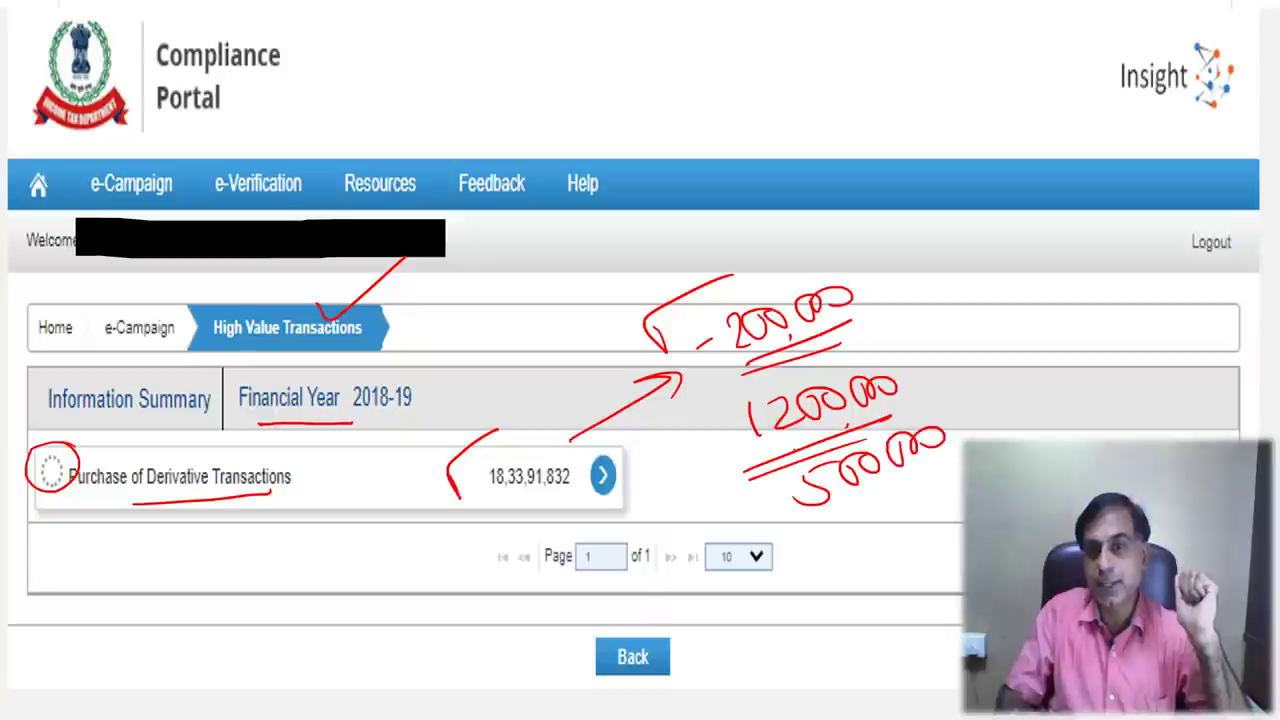
pyautogui.moveTo(882, 484); pyautogui.dragTo(878, 490)
pyautogui.moveTo(936, 372)
pyautogui.mouseDown()
pyautogui.moveTo(940, 388)
pyautogui.moveTo(978, 334)
pyautogui.mouseUp()
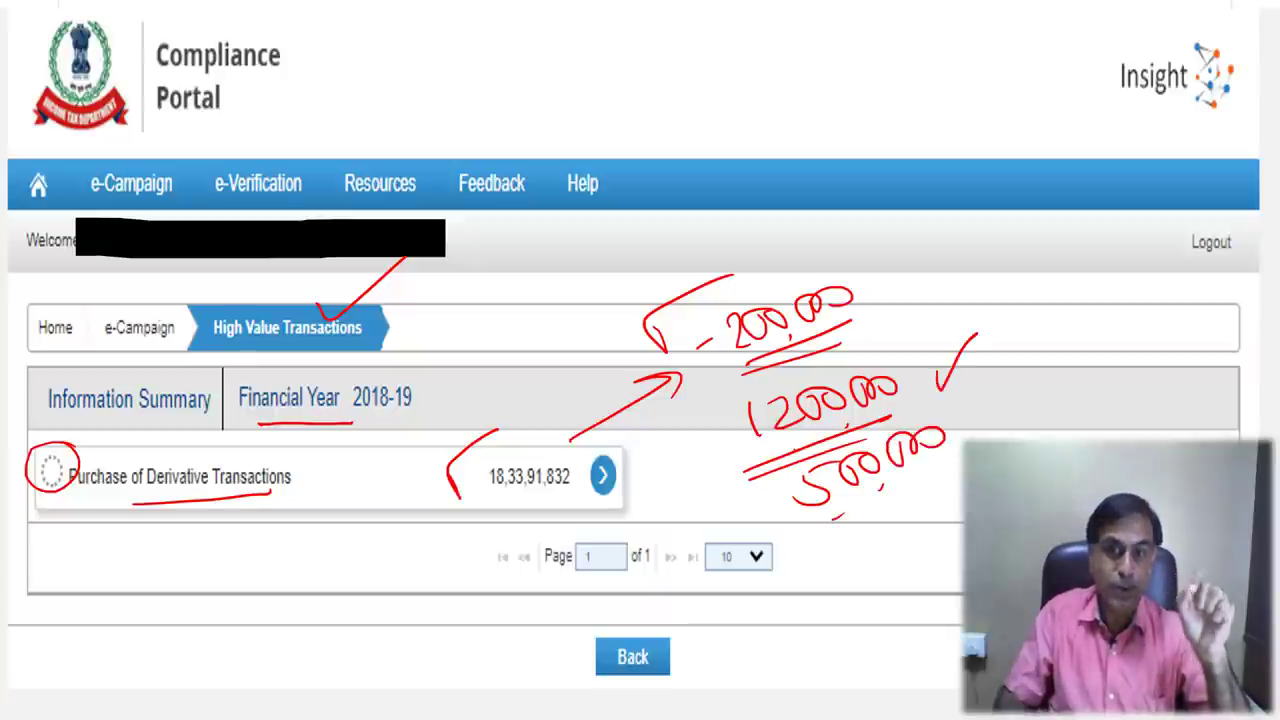
pyautogui.moveTo(924, 376)
pyautogui.mouseDown()
pyautogui.moveTo(938, 406)
pyautogui.moveTo(982, 356)
pyautogui.mouseUp()
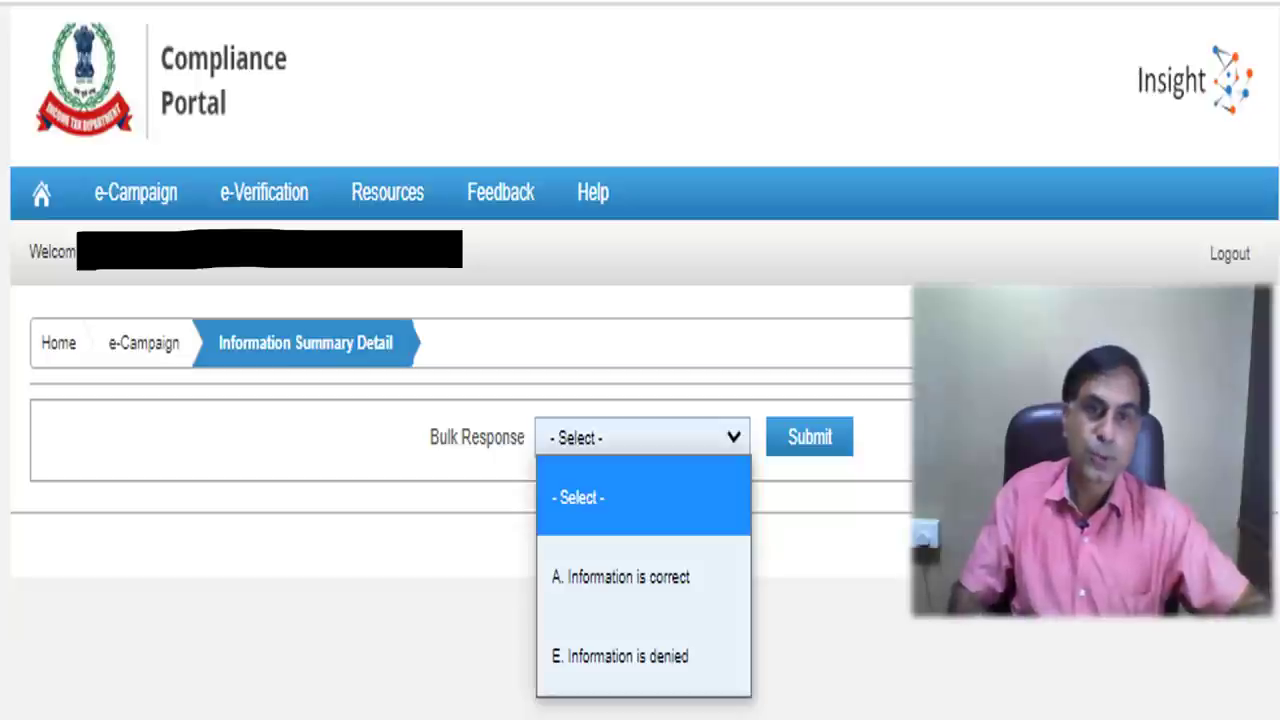
# Step: Mark the Information Summary Detail heading and tick Bulk Response, 'Information is correct' and 'Information is denied'
pyautogui.moveTo(273, 393); pyautogui.dragTo(373, 376)
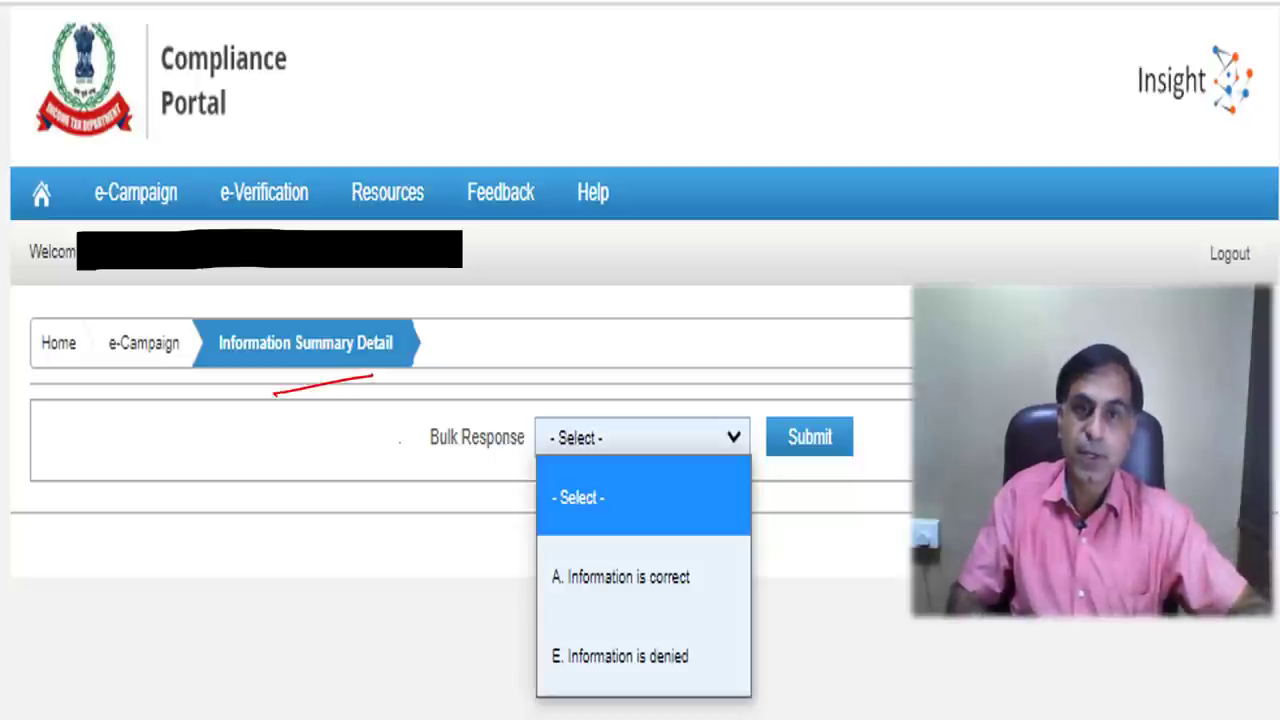
pyautogui.moveTo(400, 440); pyautogui.dragTo(478, 381)
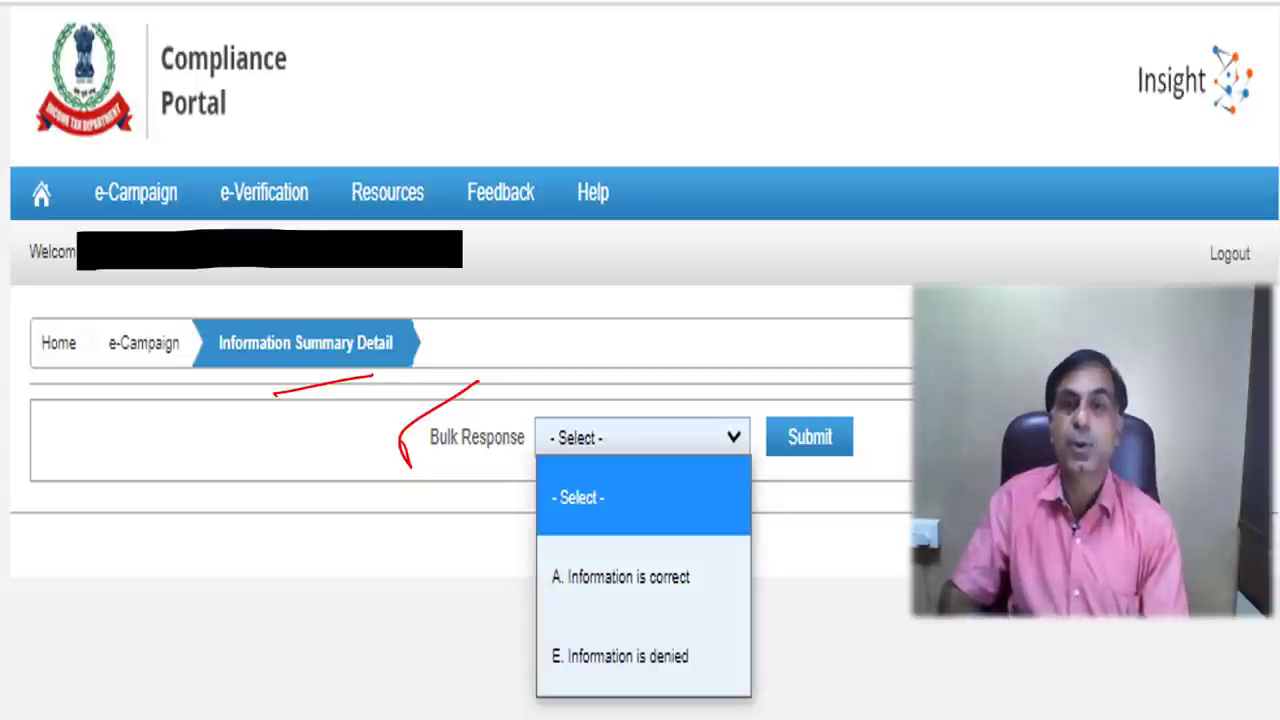
pyautogui.moveTo(516, 585)
pyautogui.mouseDown()
pyautogui.moveTo(512, 612)
pyautogui.moveTo(604, 542)
pyautogui.mouseUp()
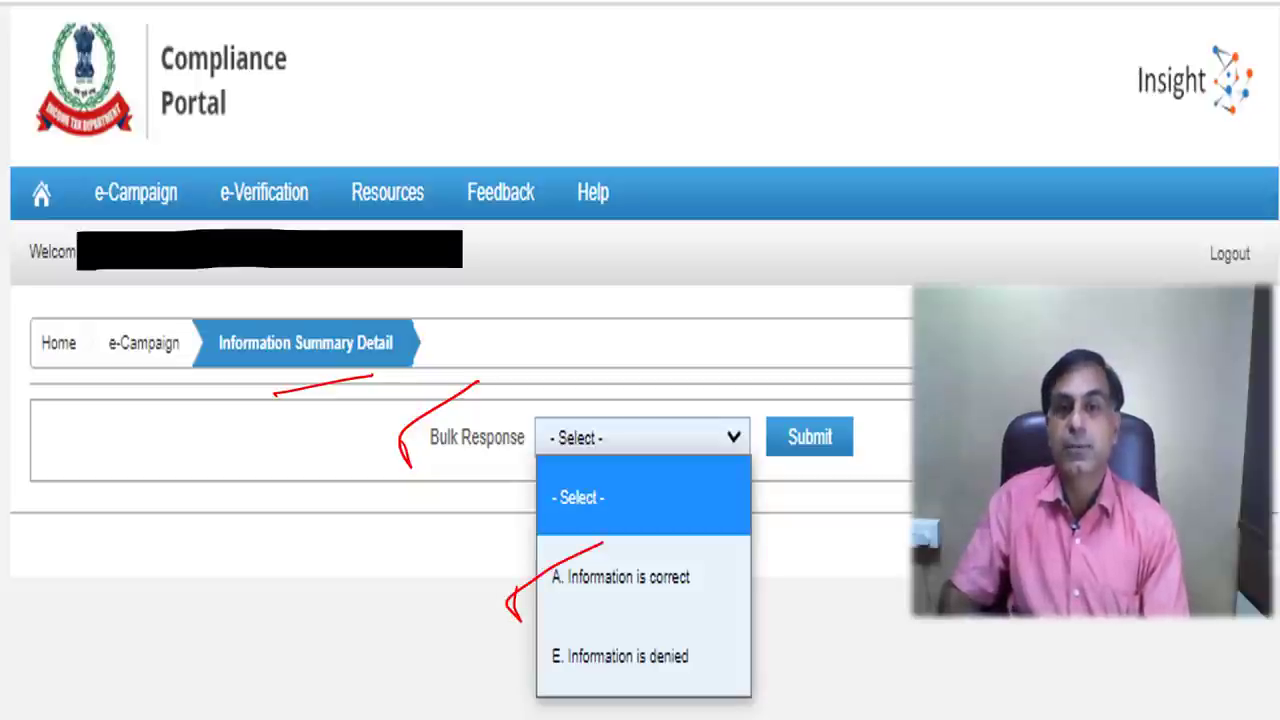
pyautogui.moveTo(494, 668)
pyautogui.mouseDown()
pyautogui.moveTo(505, 692)
pyautogui.moveTo(568, 615)
pyautogui.mouseUp()
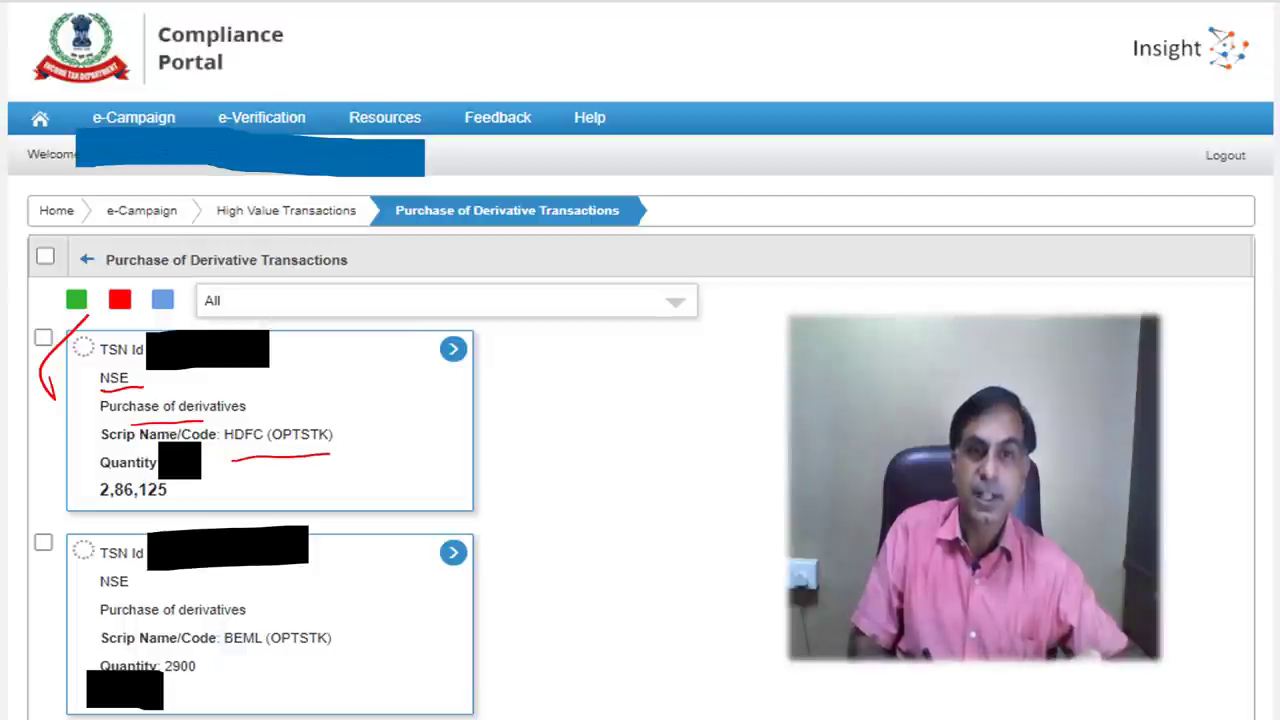
# Step: Circle OPTSTK on the HDFC entry and draw an arrow from 2,86,125 to the BEML entry
pyautogui.moveTo(311, 418); pyautogui.dragTo(292, 461)
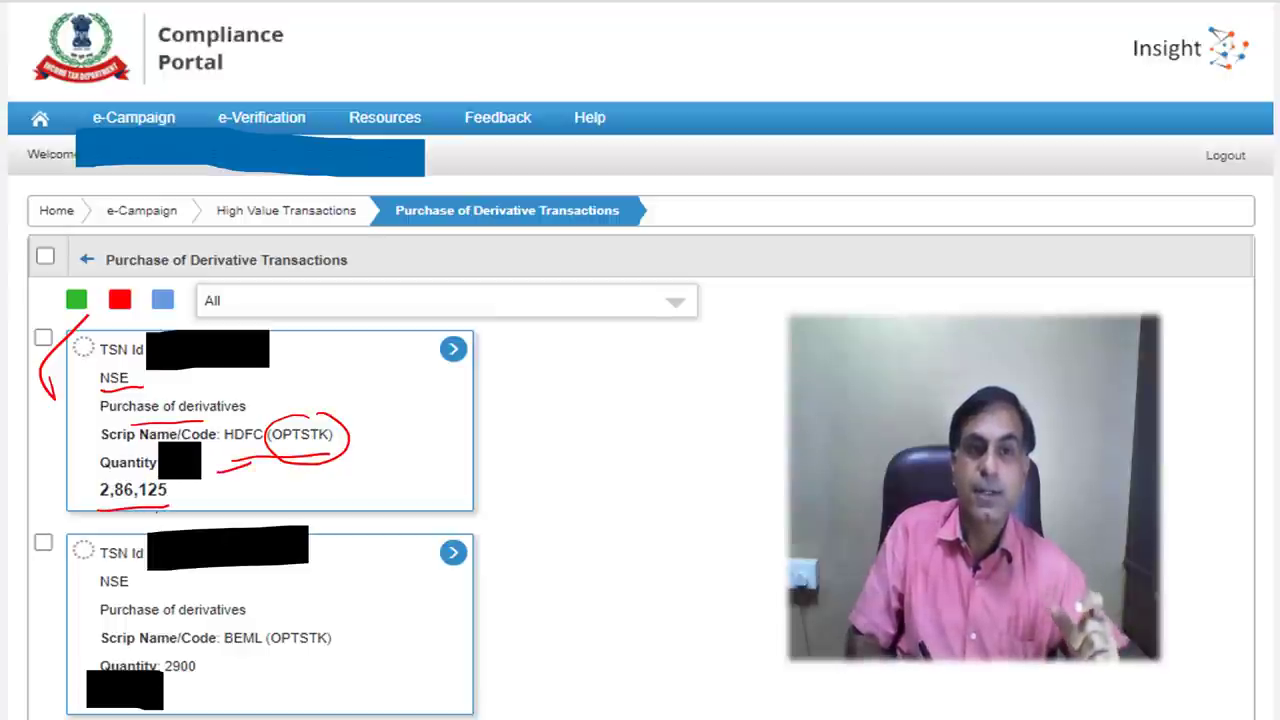
pyautogui.moveTo(115, 500); pyautogui.dragTo(36, 562)
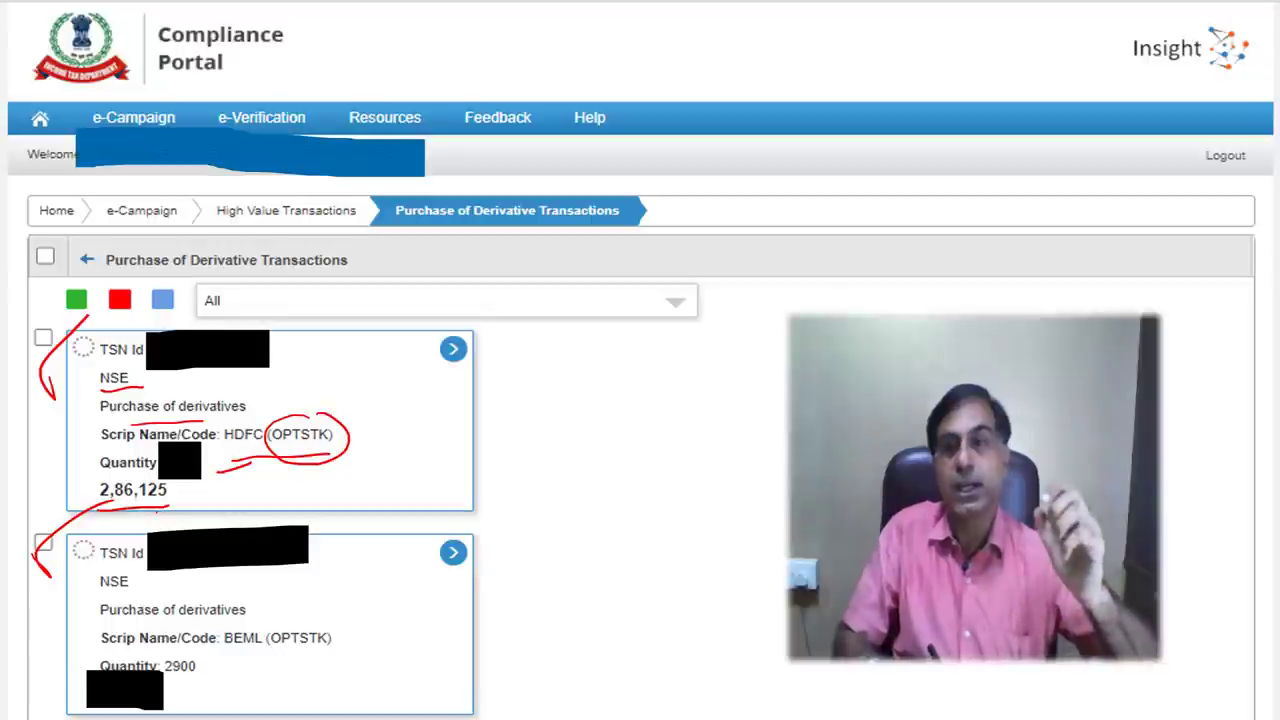